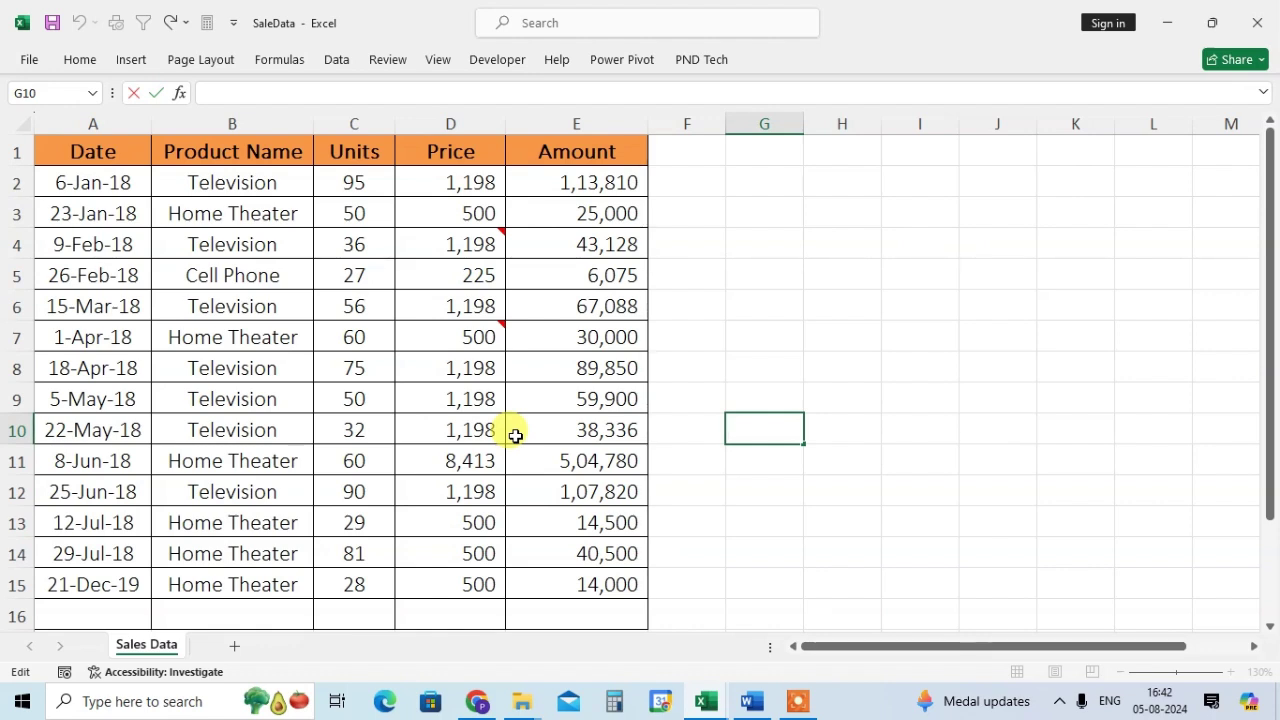
# Open Excel Options at Customize Ribbon with commands chosen from All Commands.
pyautogui.click(40, 61)
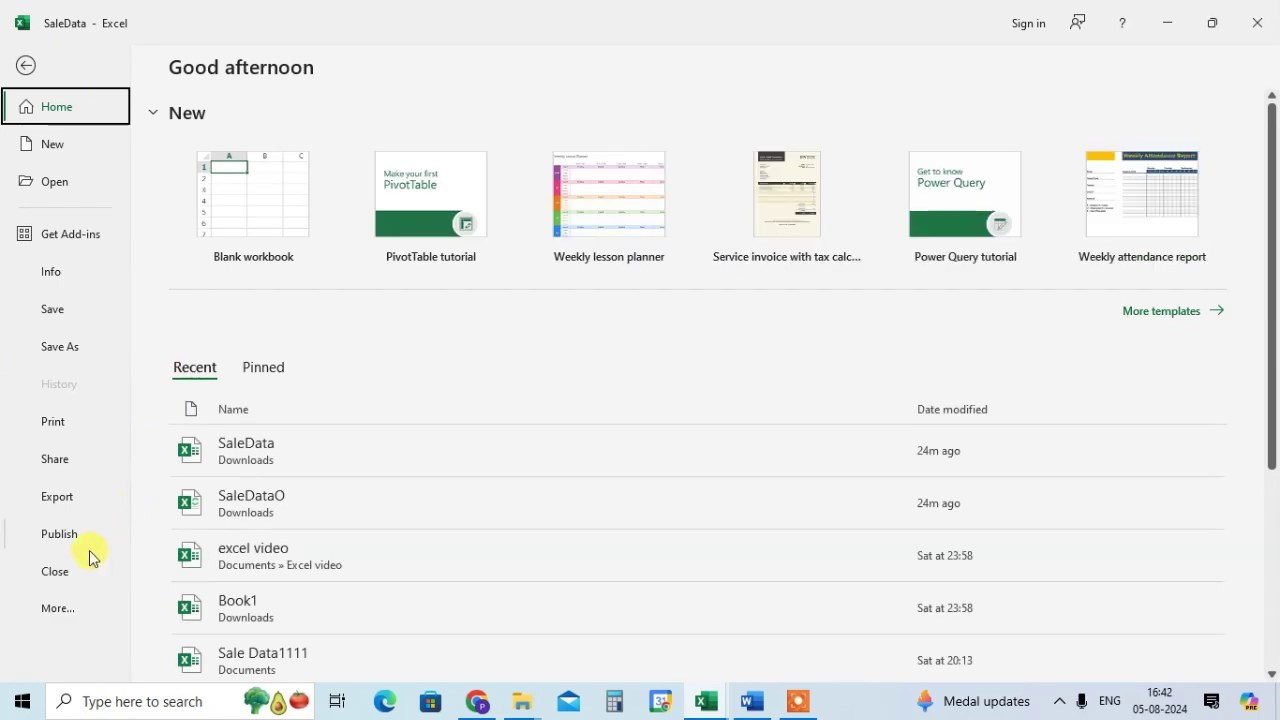
pyautogui.click(70, 606)
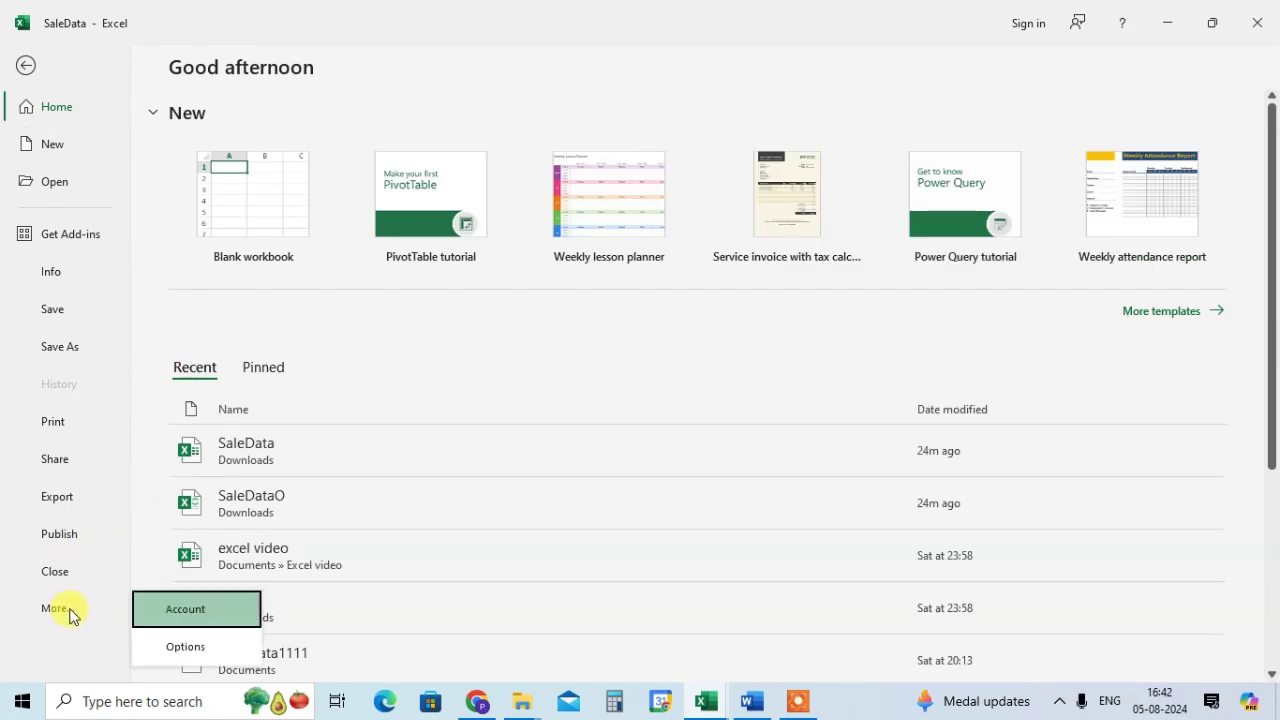
pyautogui.click(200, 650)
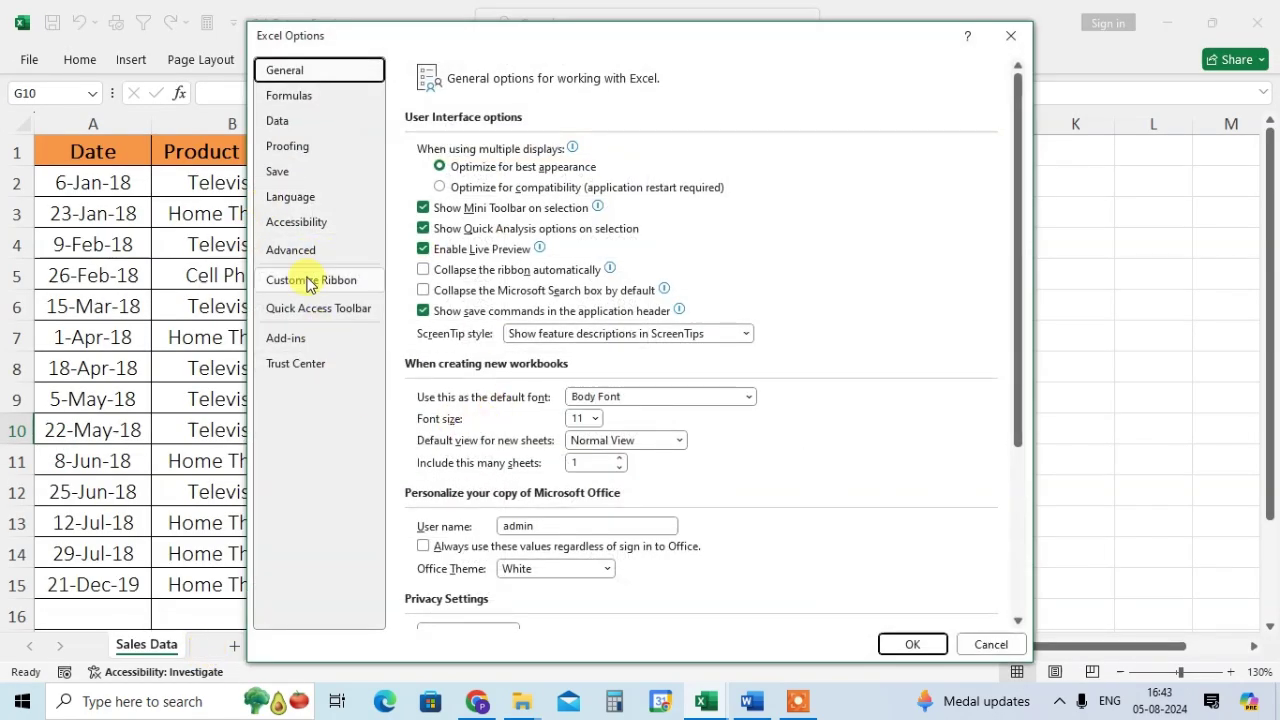
pyautogui.click(318, 280)
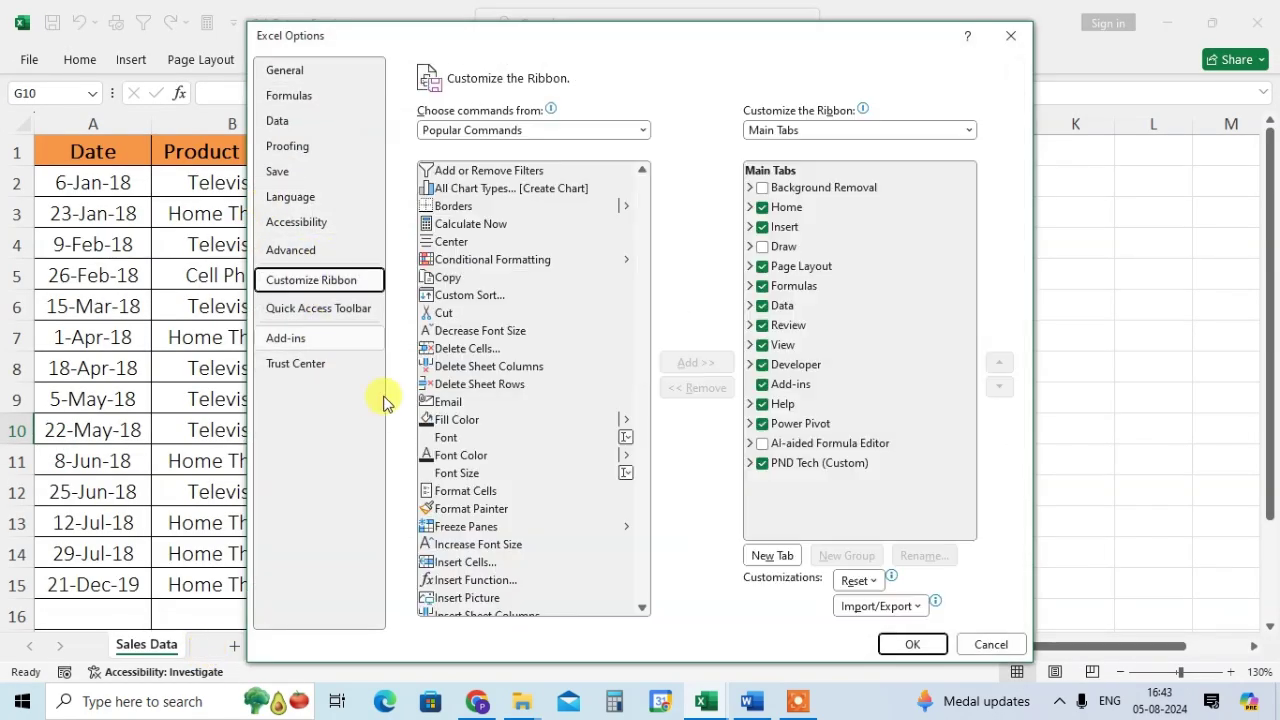
pyautogui.click(644, 134)
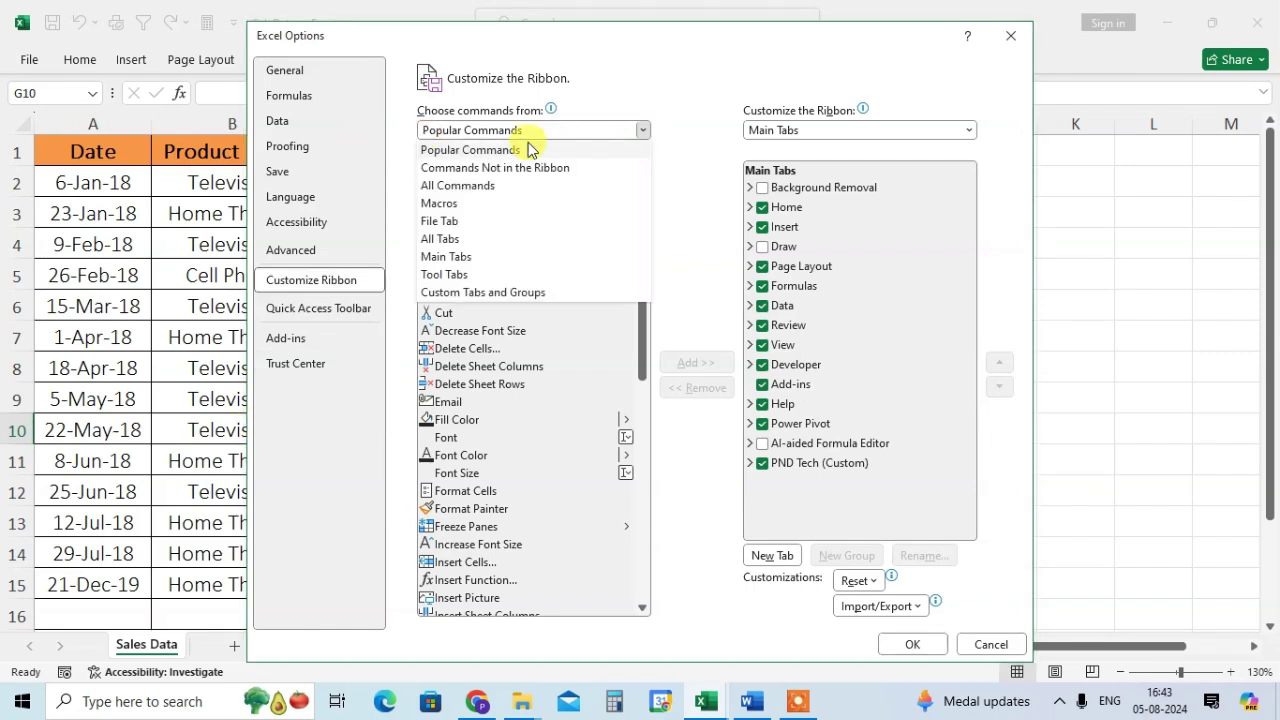
pyautogui.click(630, 365)
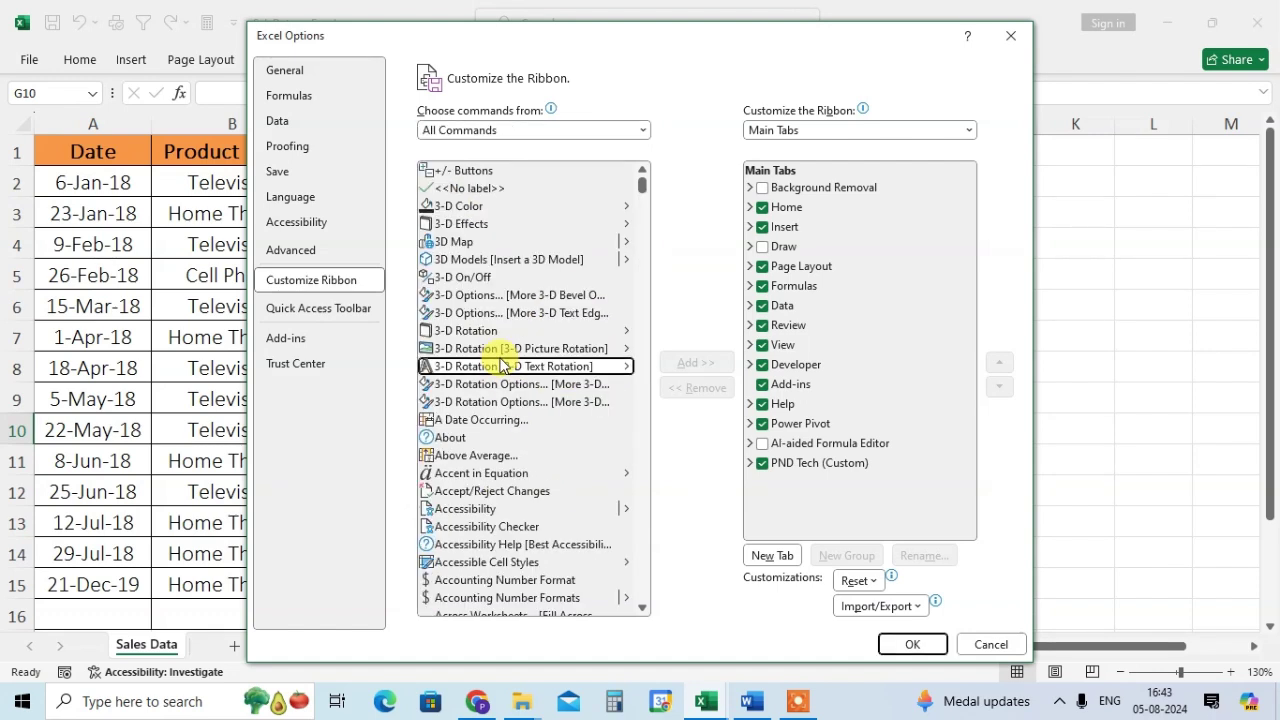
# Jump the command list to the C entries and select Camera.
pyautogui.click(503, 366)
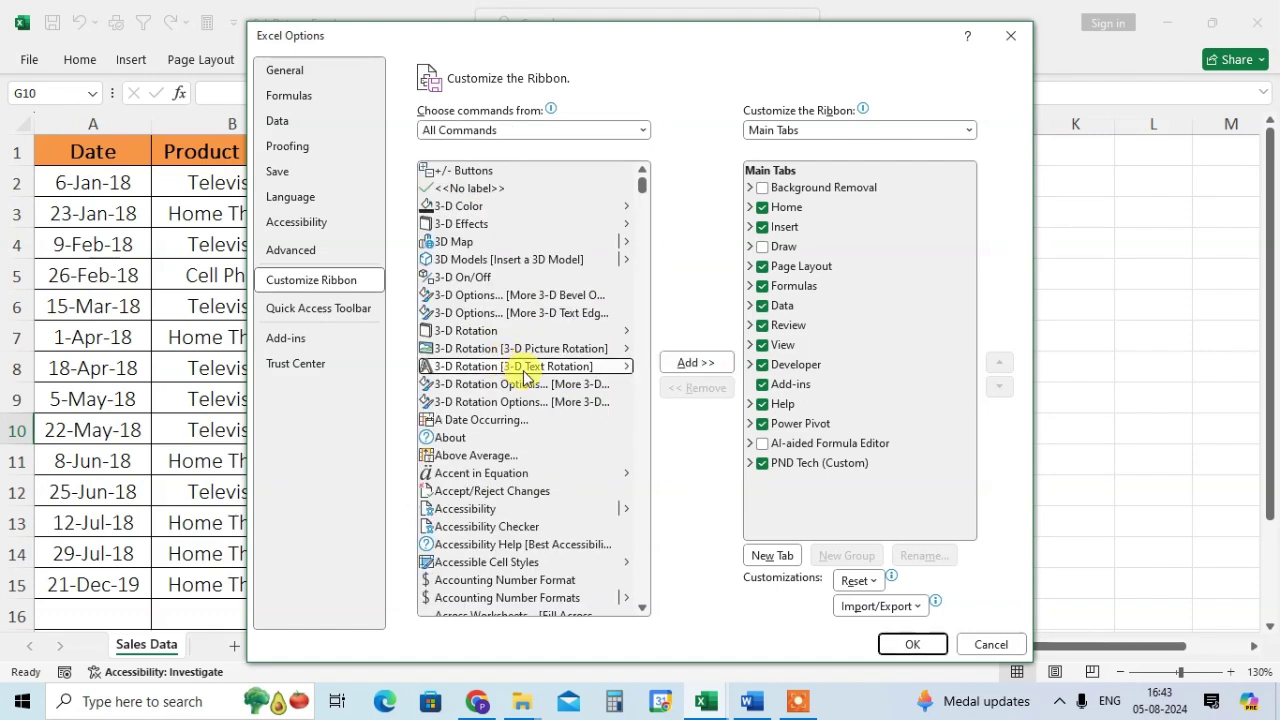
pyautogui.press('c')
pyautogui.scroll(-1, 523, 457)
pyautogui.scroll(-2, 534, 451)
pyautogui.scroll(-2, 540, 435)
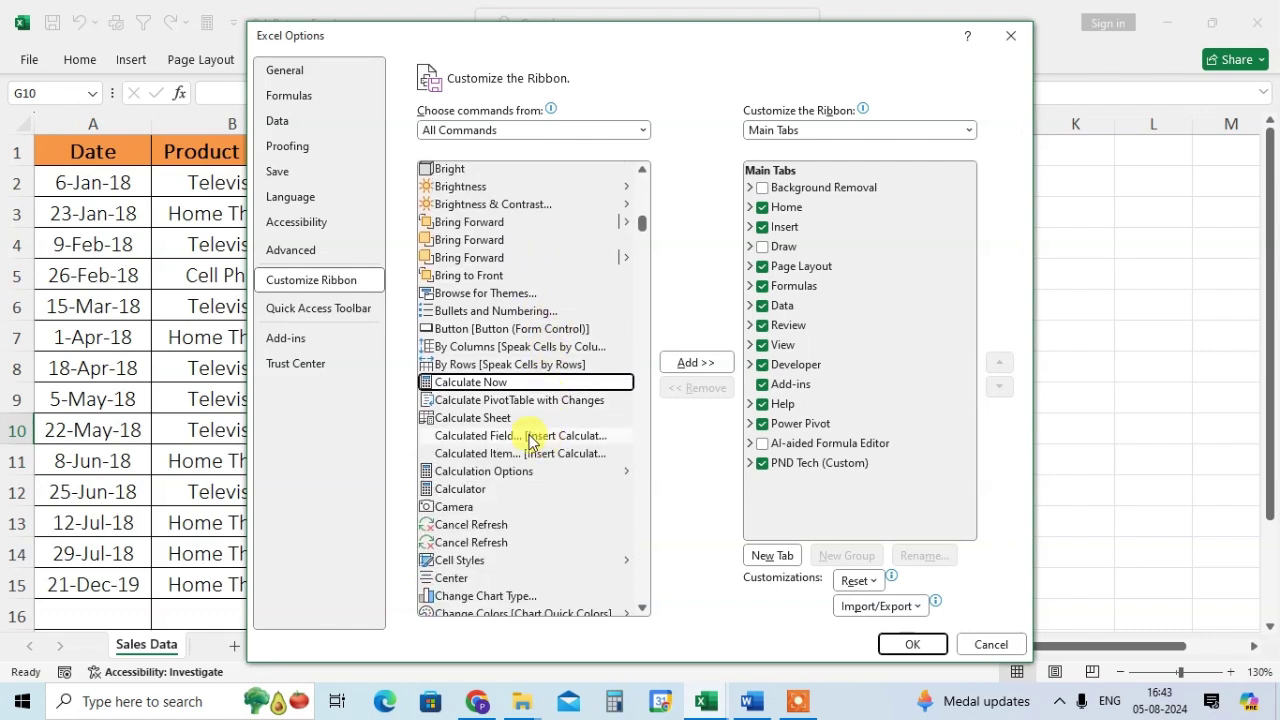
pyautogui.scroll(-1, 505, 500)
pyautogui.scroll(-1, 490, 470)
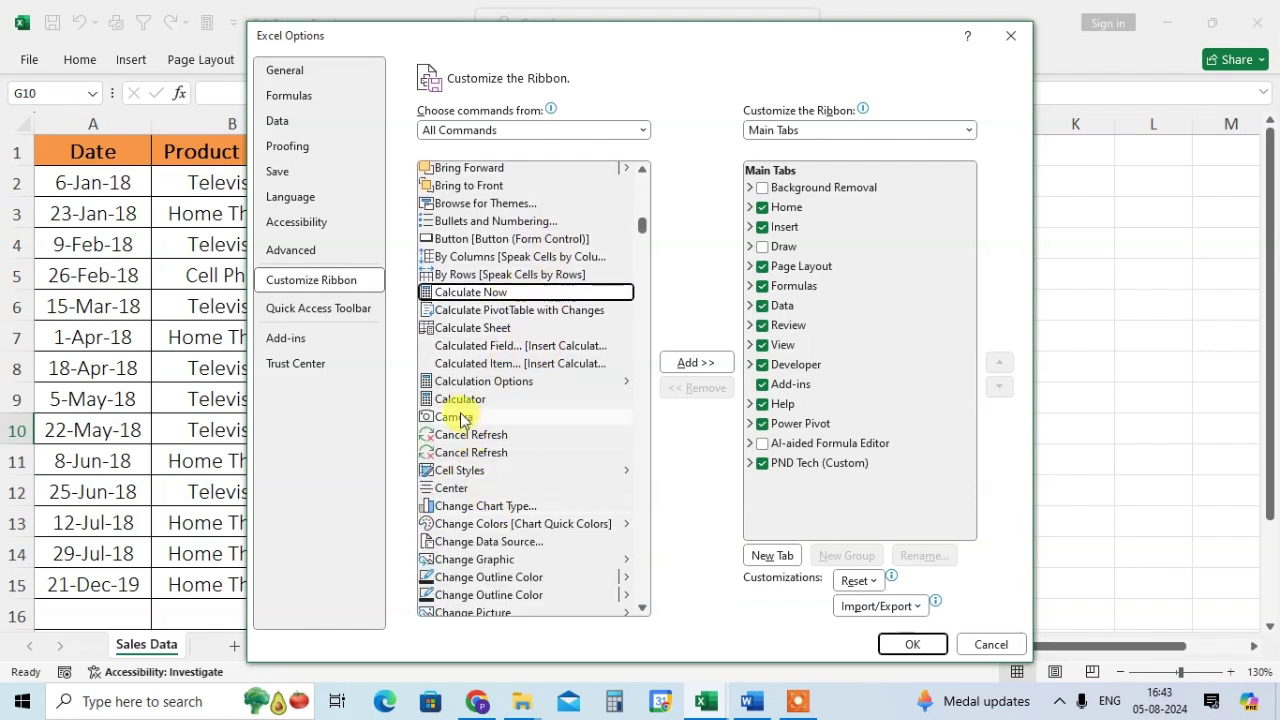
pyautogui.click(456, 417)
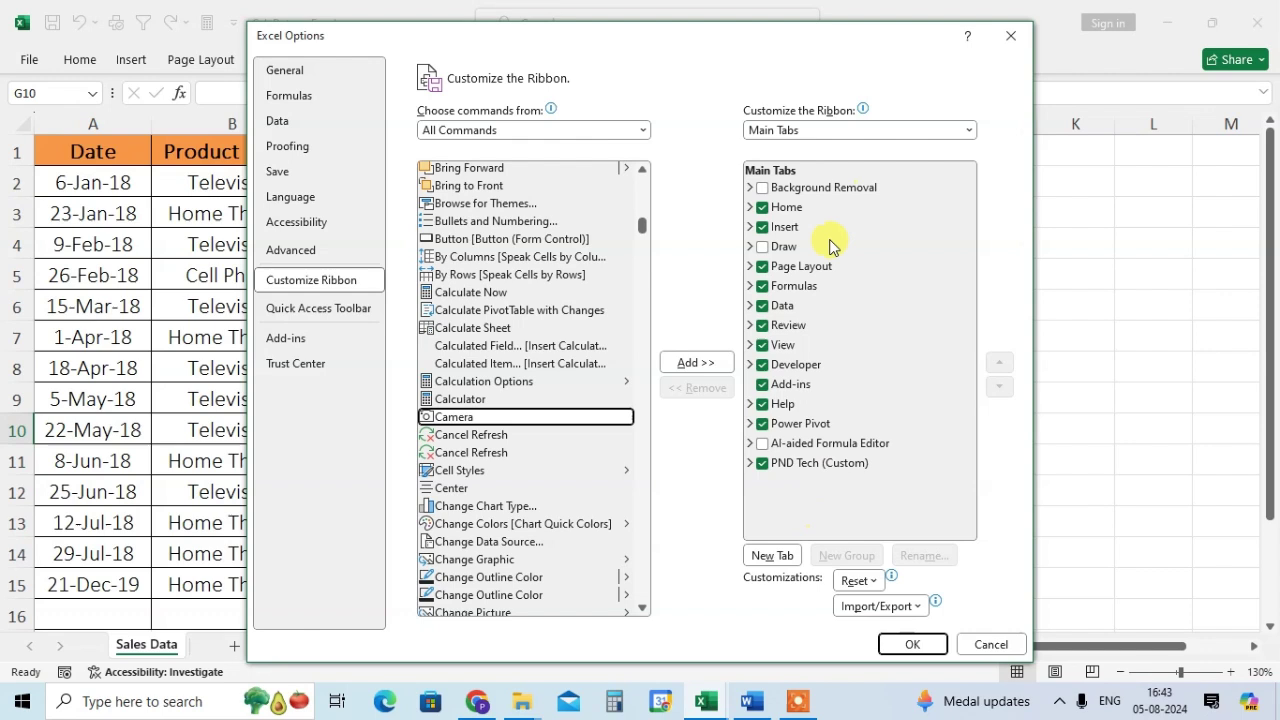
# Add a new group to the PND Tech custom tab, below its 3D group.
pyautogui.click(818, 464)
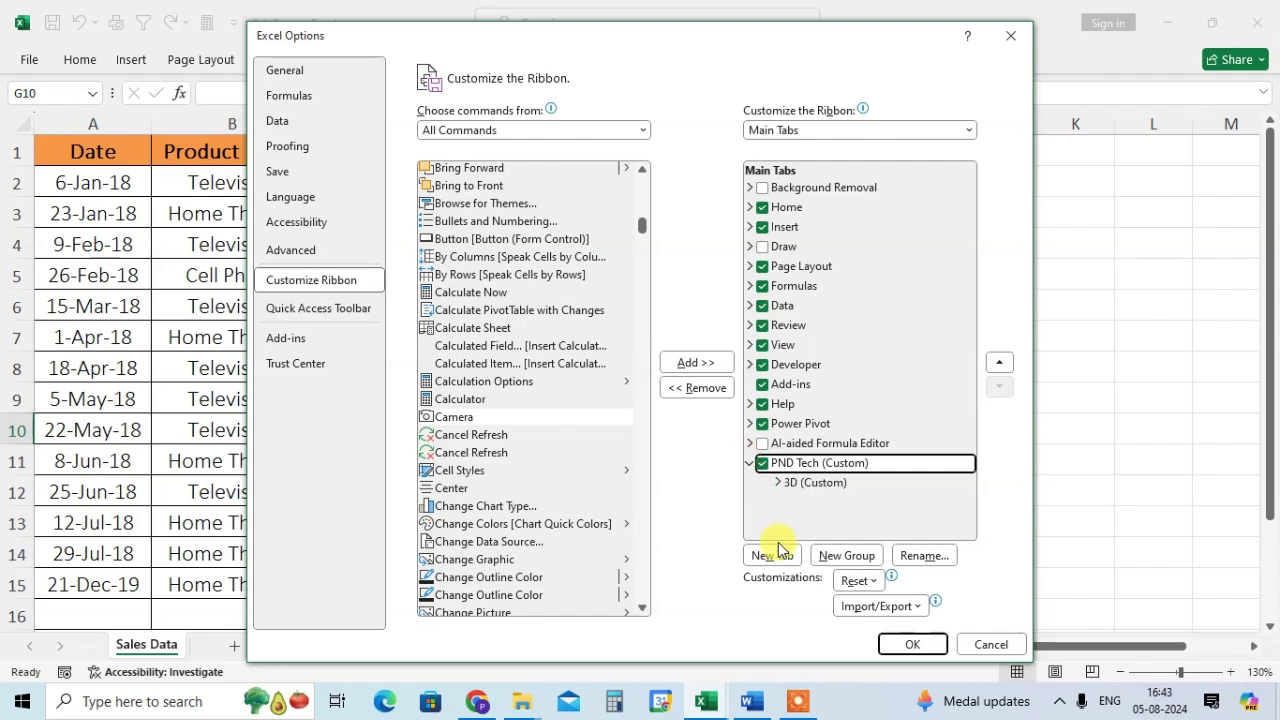
pyautogui.click(825, 483)
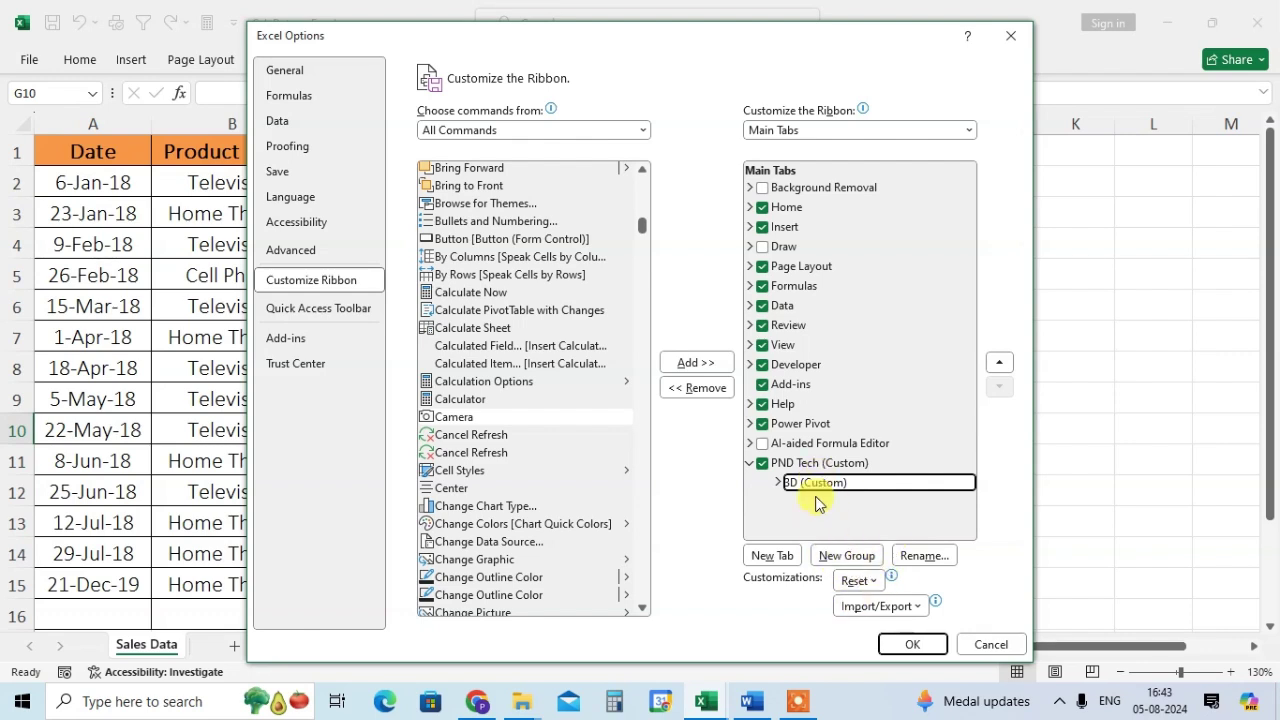
pyautogui.click(850, 558)
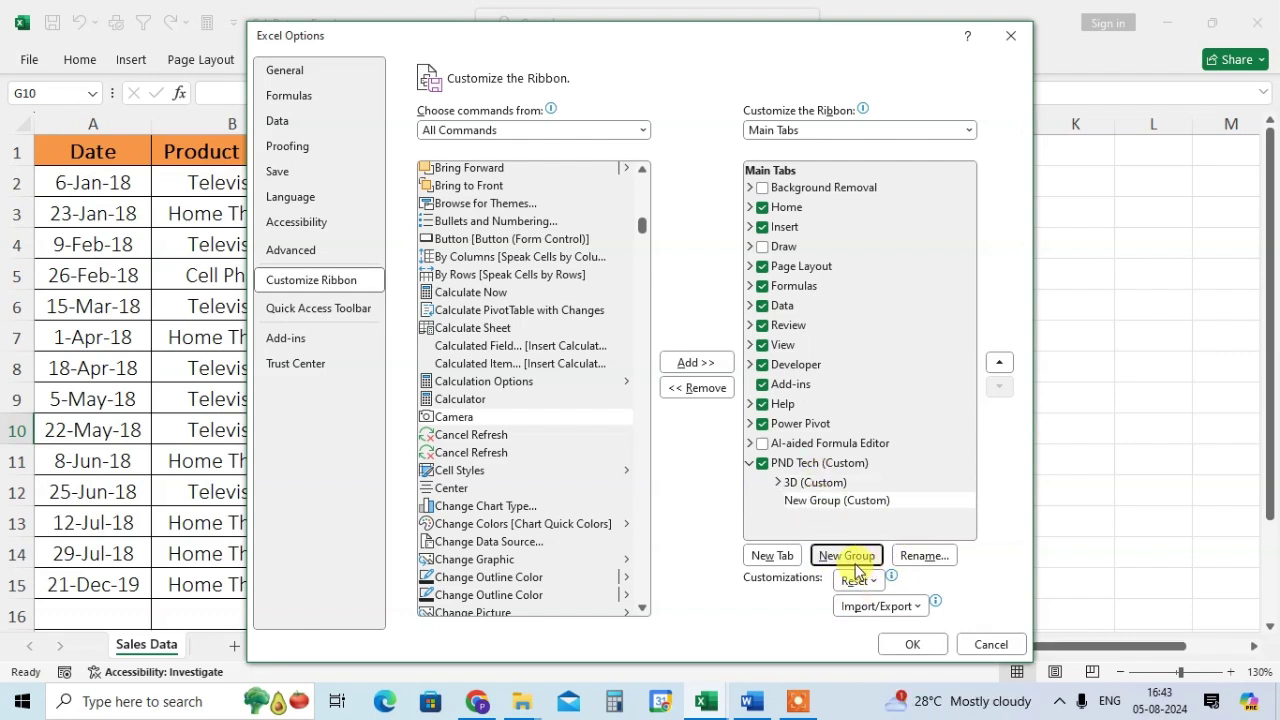
pyautogui.click(826, 503)
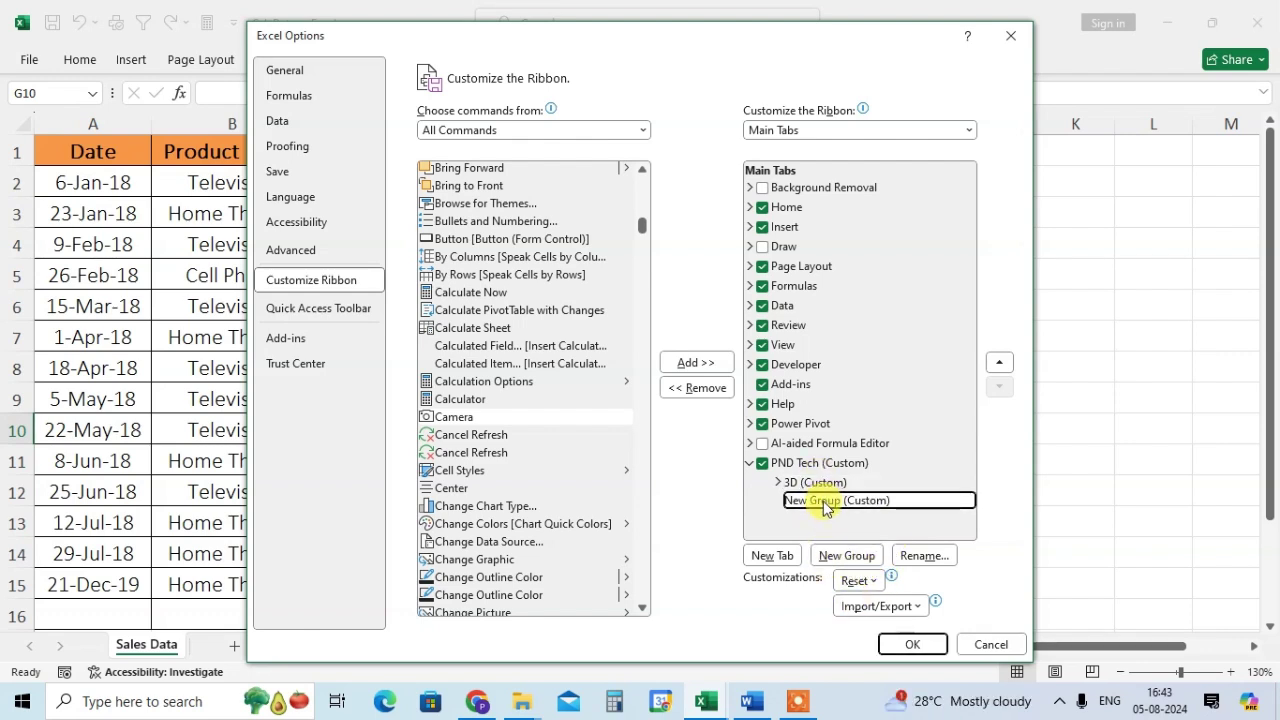
# Name the new group 'C', add Camera to it, and apply the ribbon changes.
pyautogui.click(924, 556)
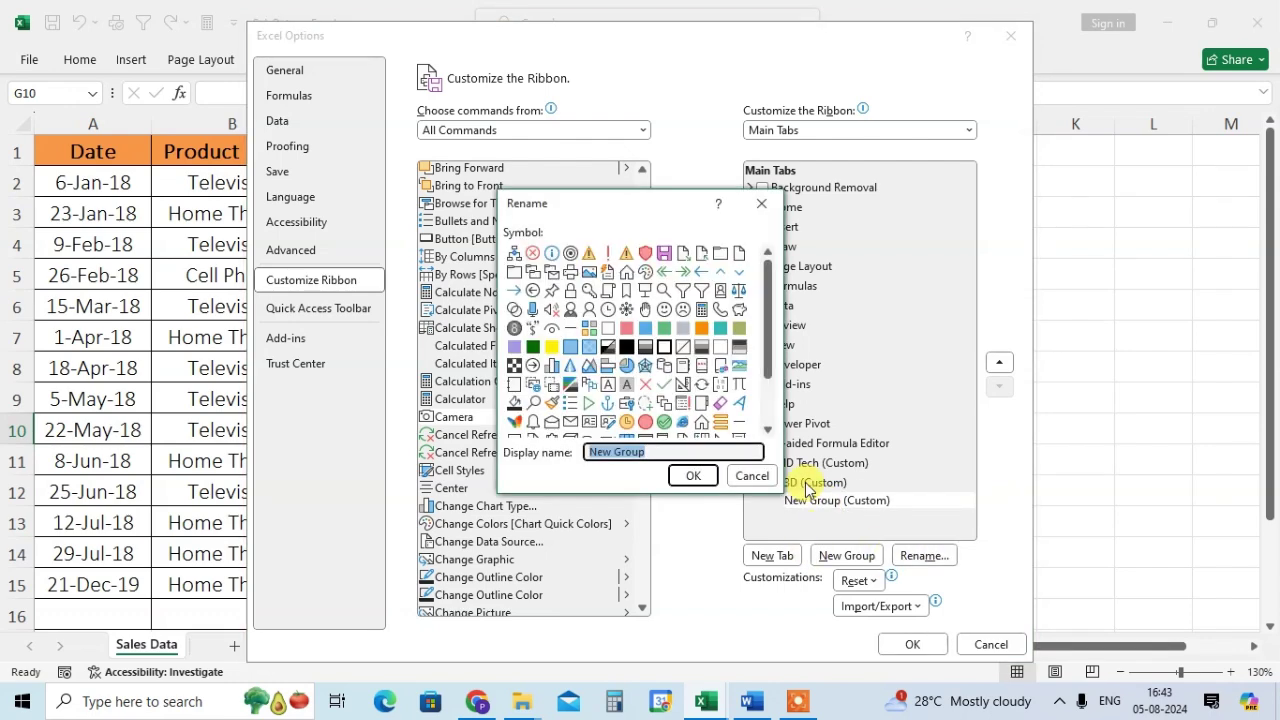
pyautogui.write('C')
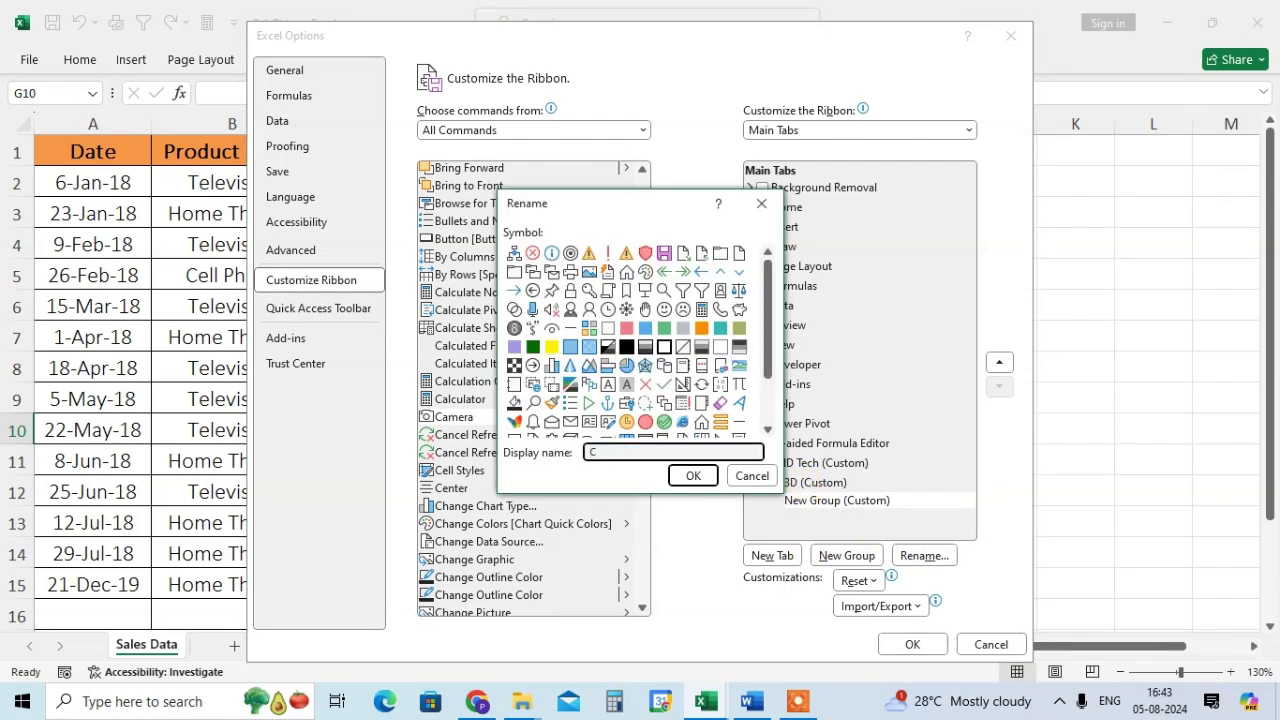
pyautogui.click(693, 476)
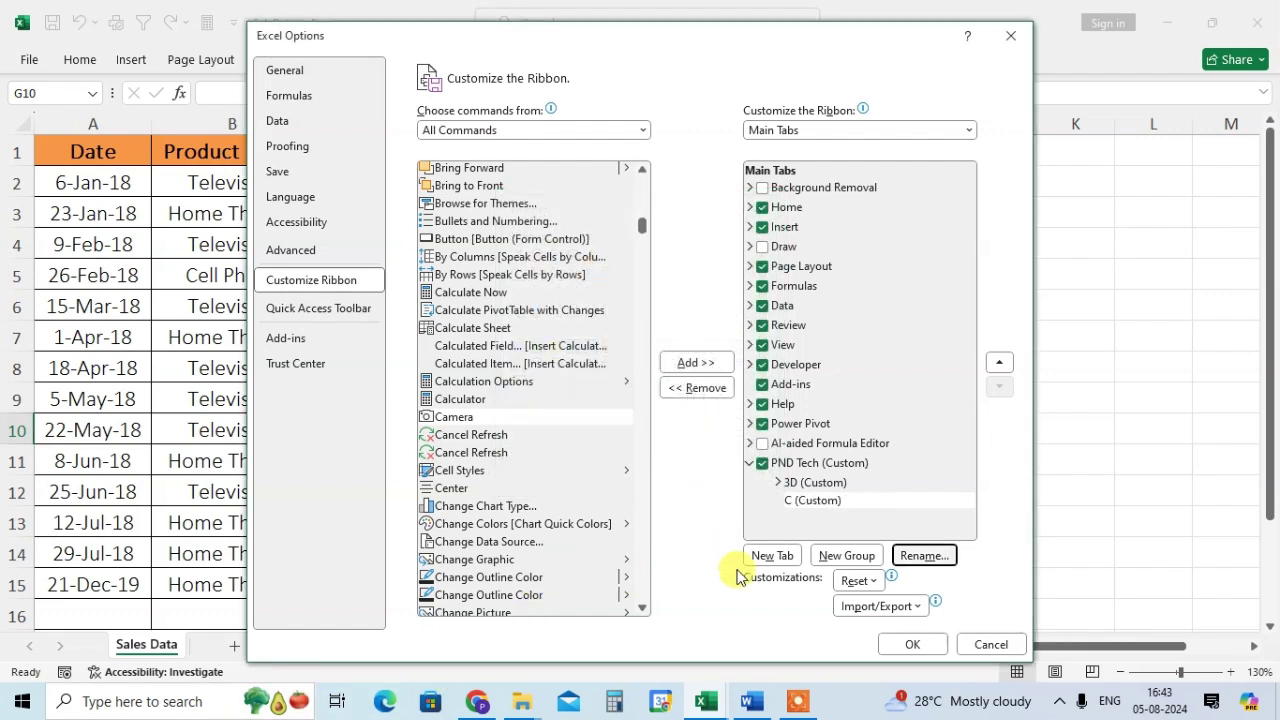
pyautogui.click(695, 364)
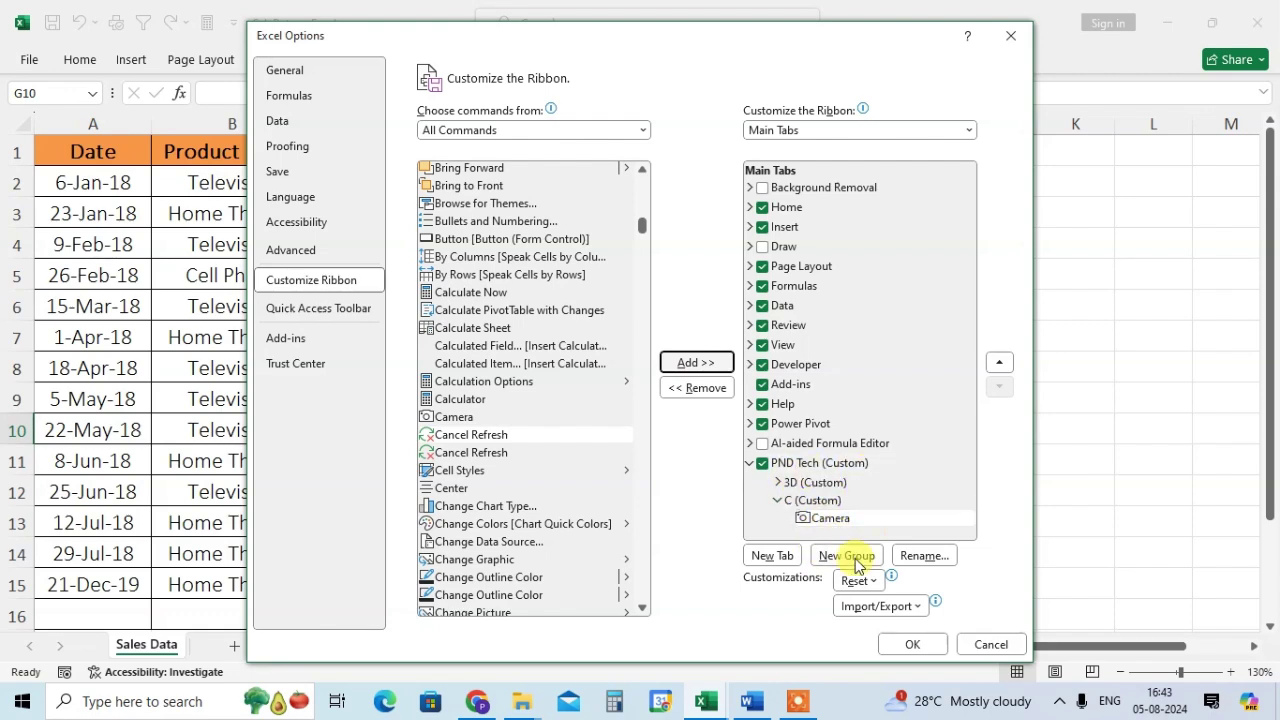
pyautogui.click(912, 644)
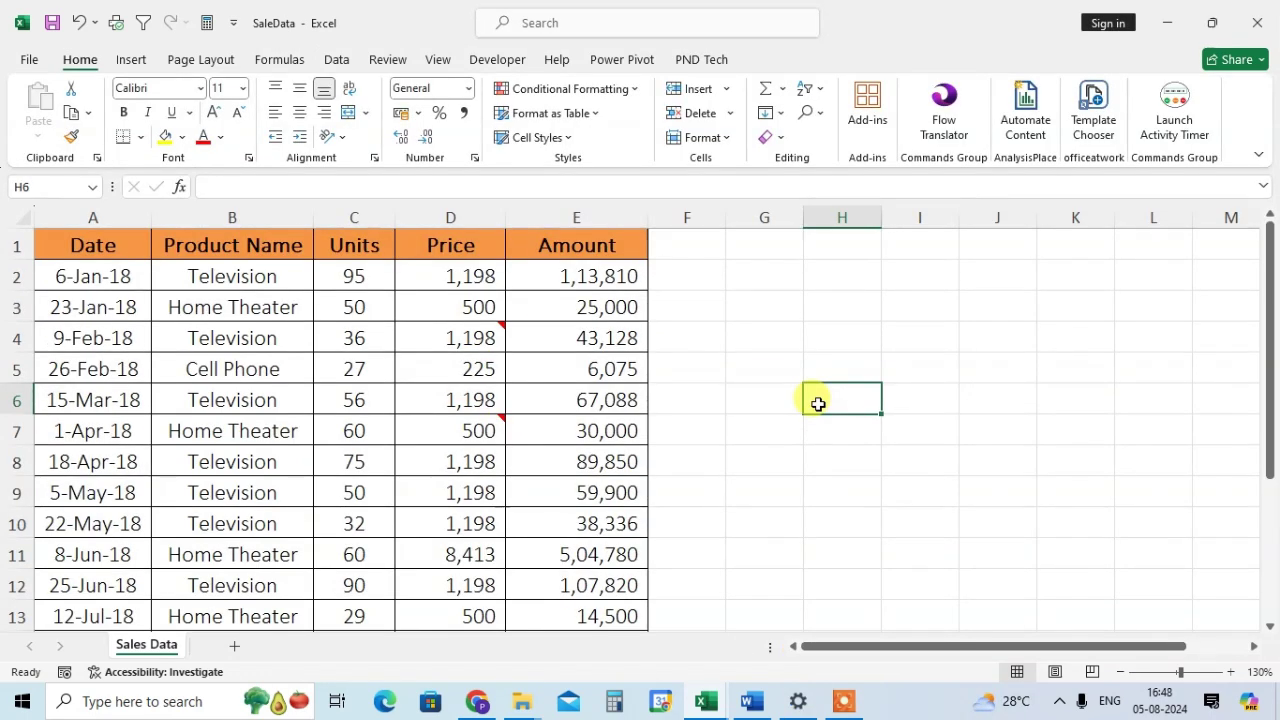
# On the PND Tech tab, capture the sales table A1:E12 with Camera.
pyautogui.click(697, 62)
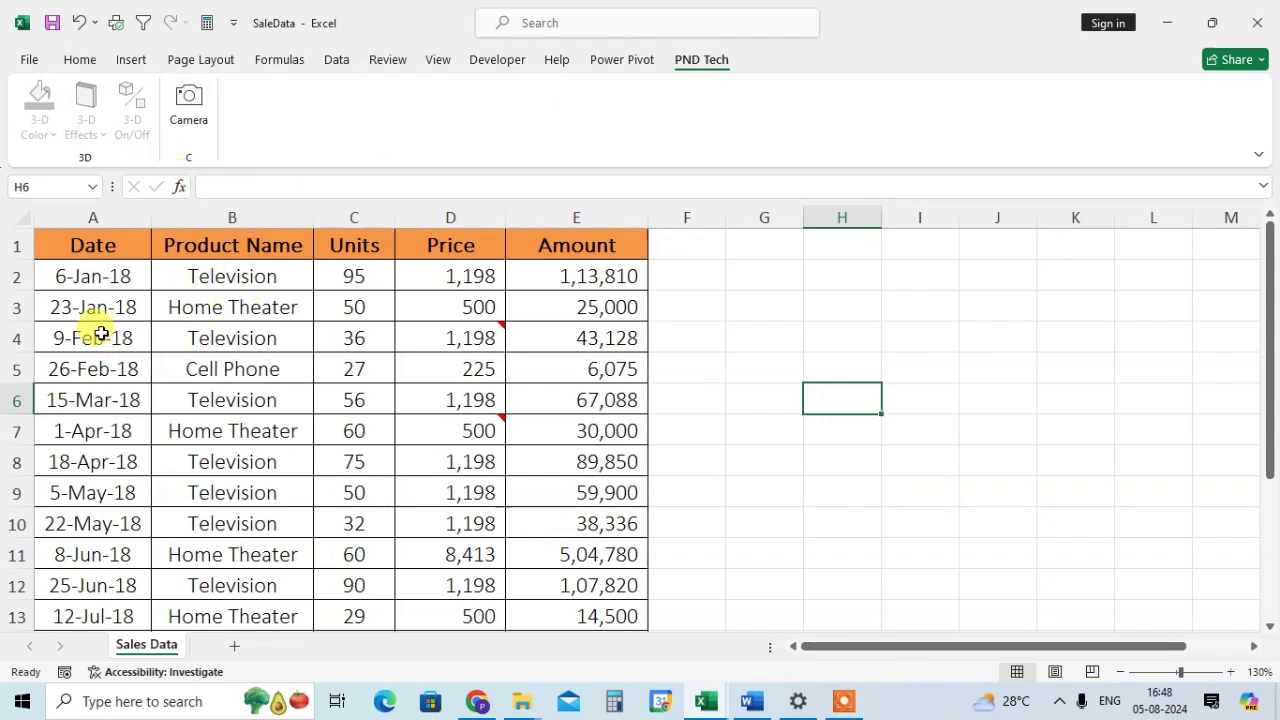
pyautogui.moveTo(72, 240); pyautogui.dragTo(616, 573)
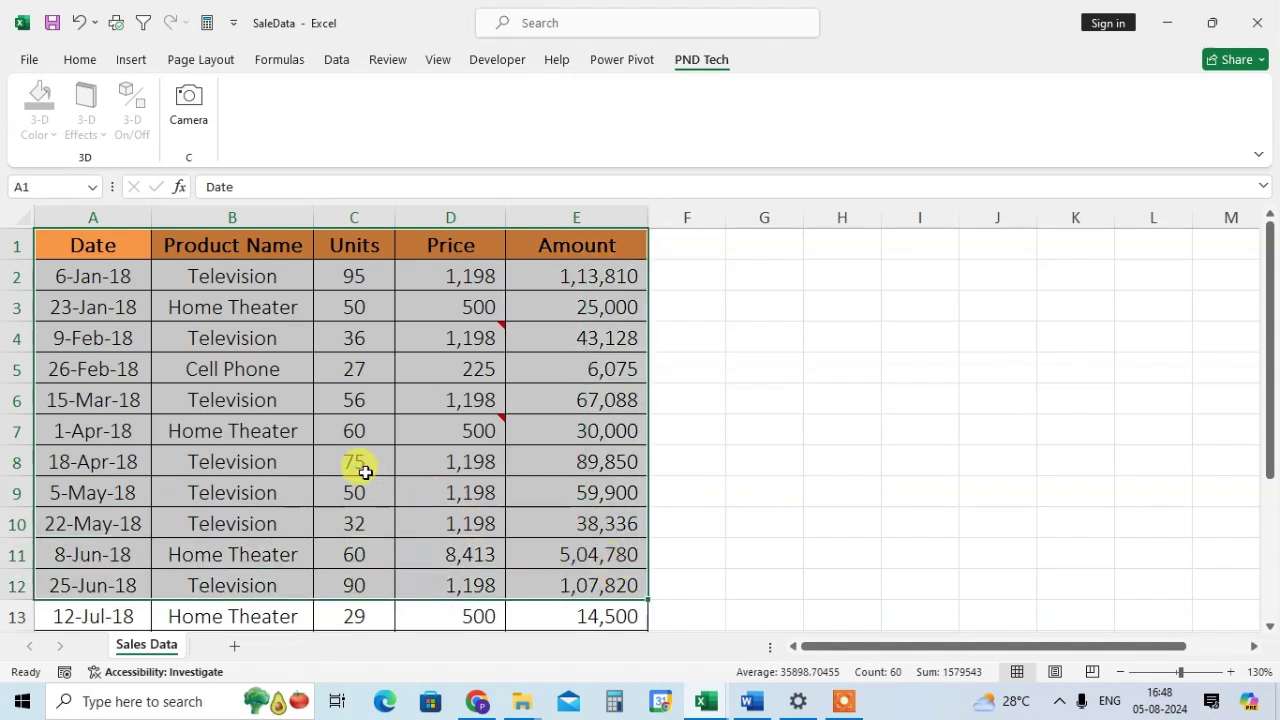
pyautogui.click(189, 108)
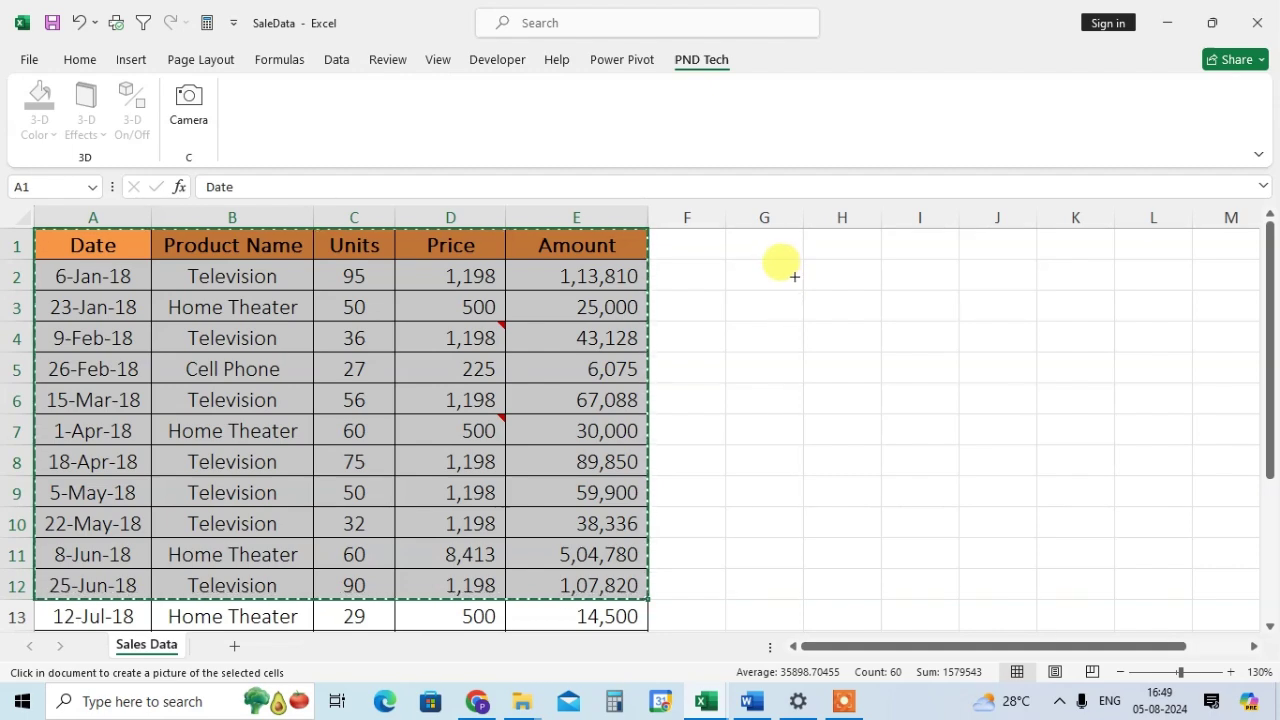
# Drop the linked table picture on the sheet and position it starting at column F.
pyautogui.click(863, 277)
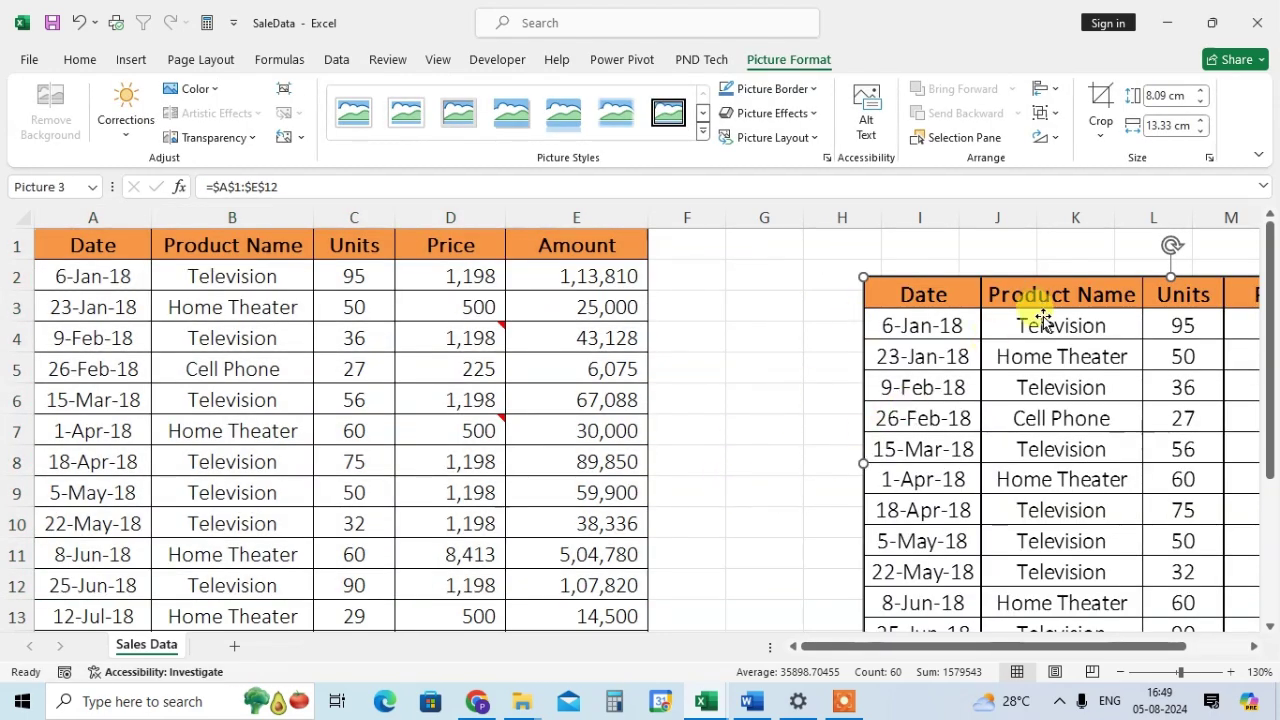
pyautogui.moveTo(1042, 317)
pyautogui.mouseDown()
pyautogui.moveTo(913, 318)
pyautogui.moveTo(935, 321)
pyautogui.mouseUp()
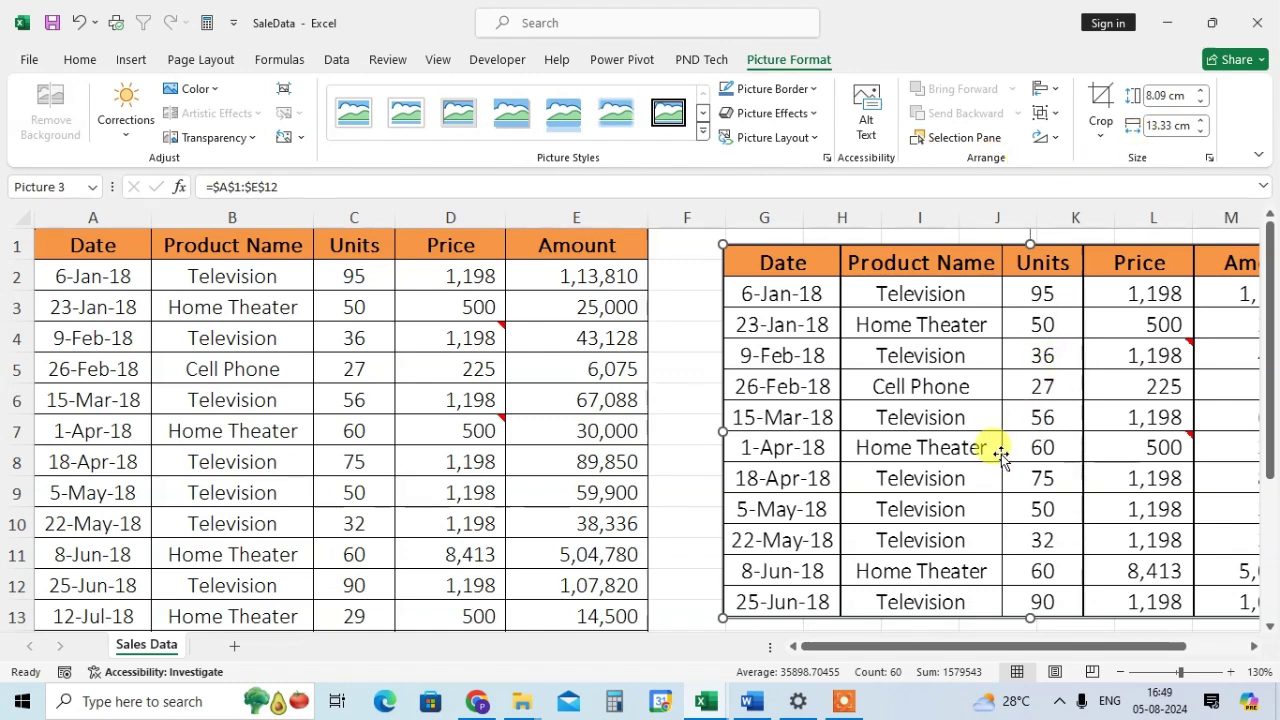
pyautogui.moveTo(980, 423); pyautogui.dragTo(938, 420)
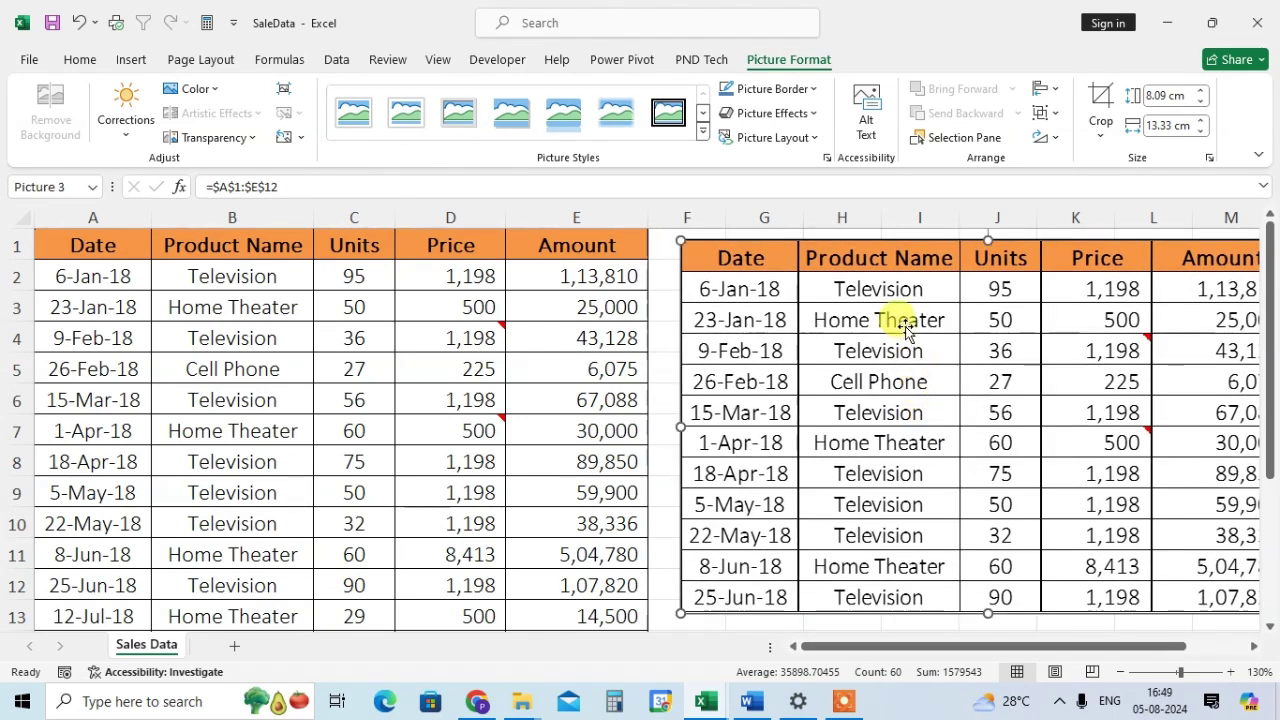
# Apply the thick black frame style to the table picture, then jump back to its source cells.
pyautogui.rightClick(886, 298)
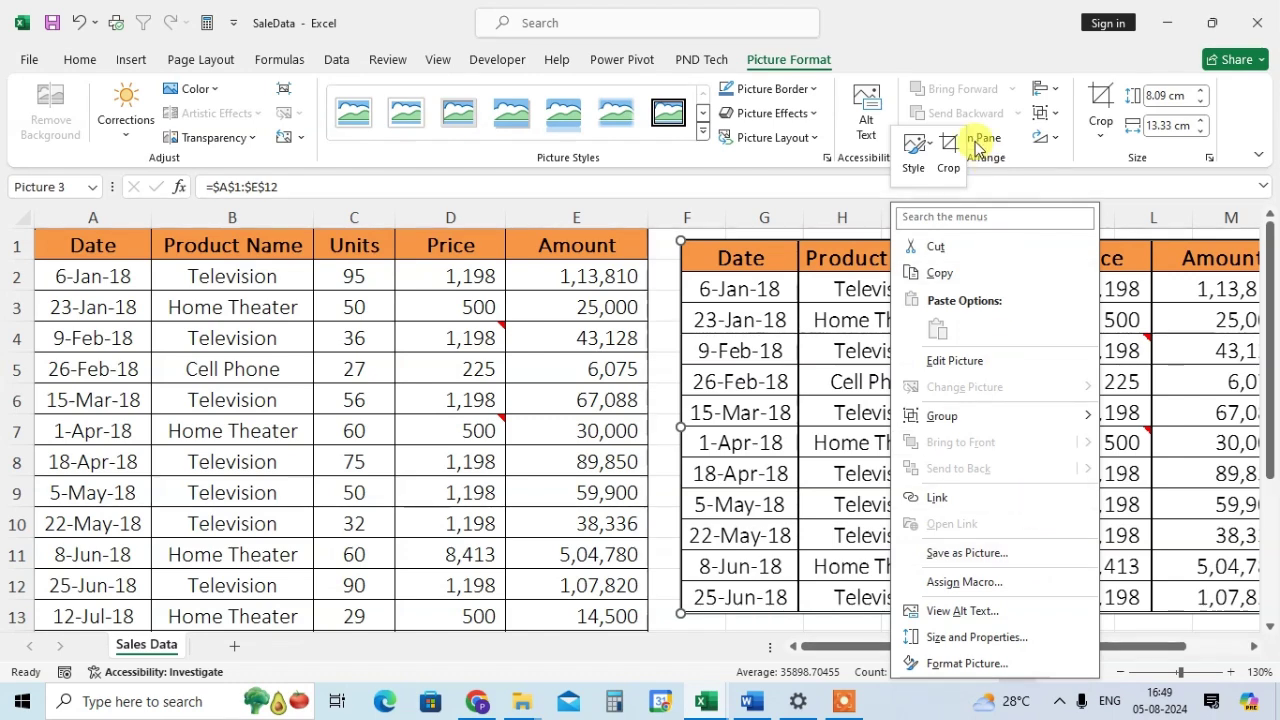
pyautogui.click(913, 152)
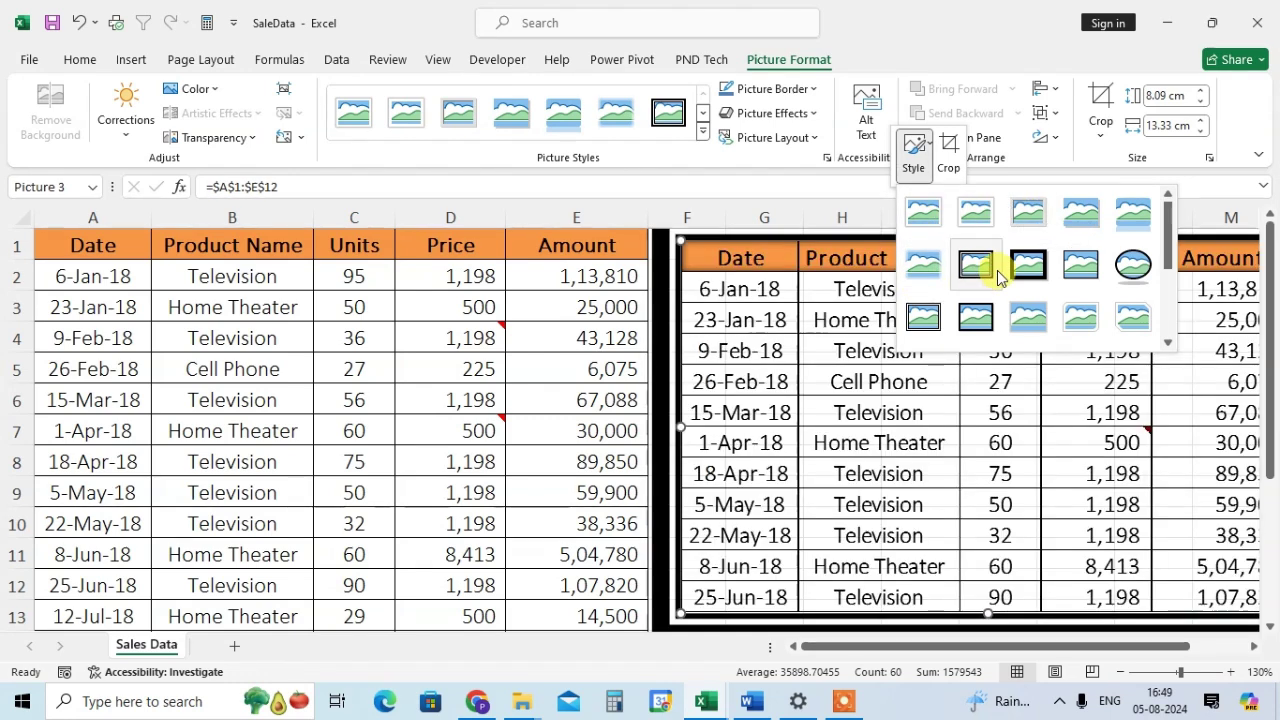
pyautogui.click(997, 270)
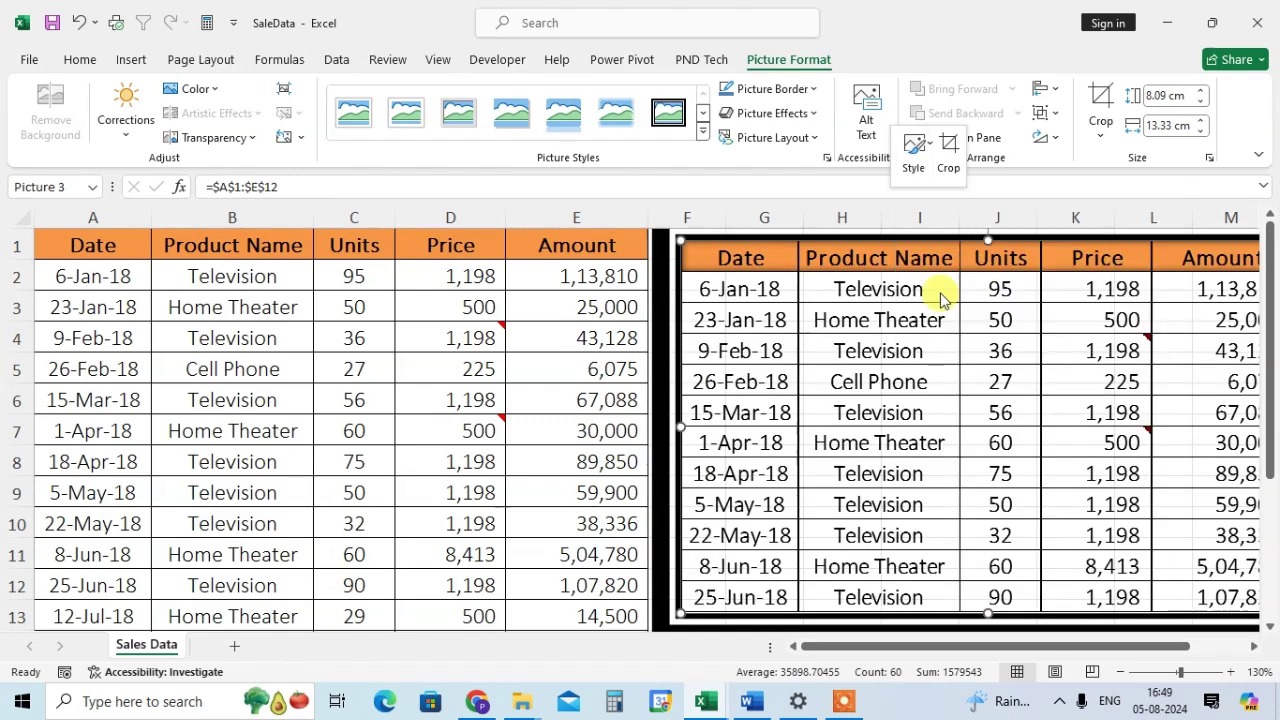
pyautogui.doubleClick(885, 365)
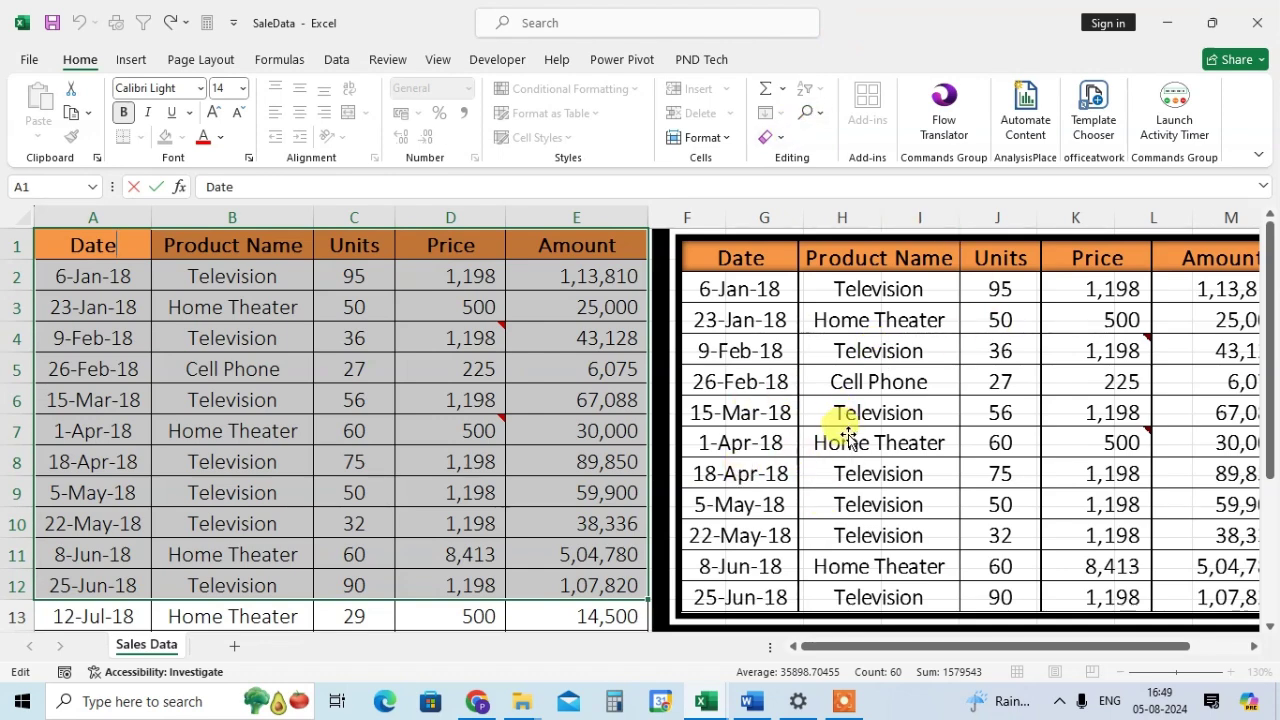
# Select the linked table picture to check it mirrors the source prices.
pyautogui.click(894, 394)
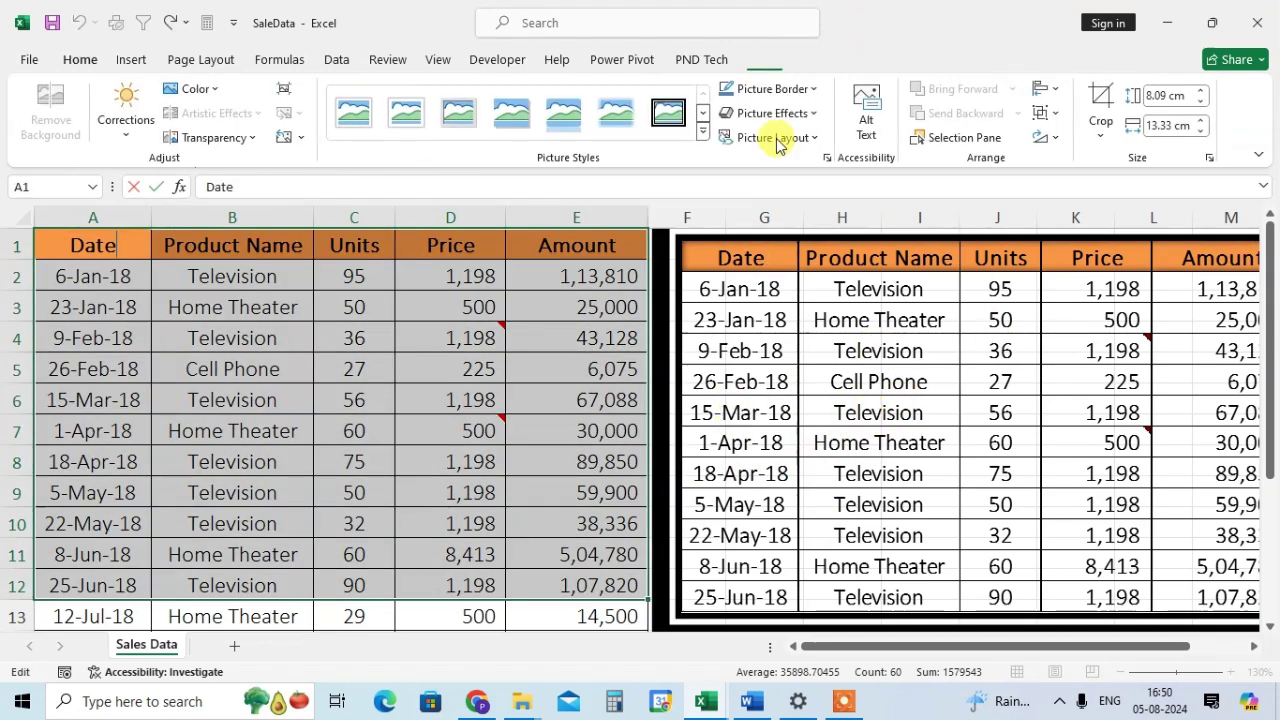
pyautogui.click(829, 351)
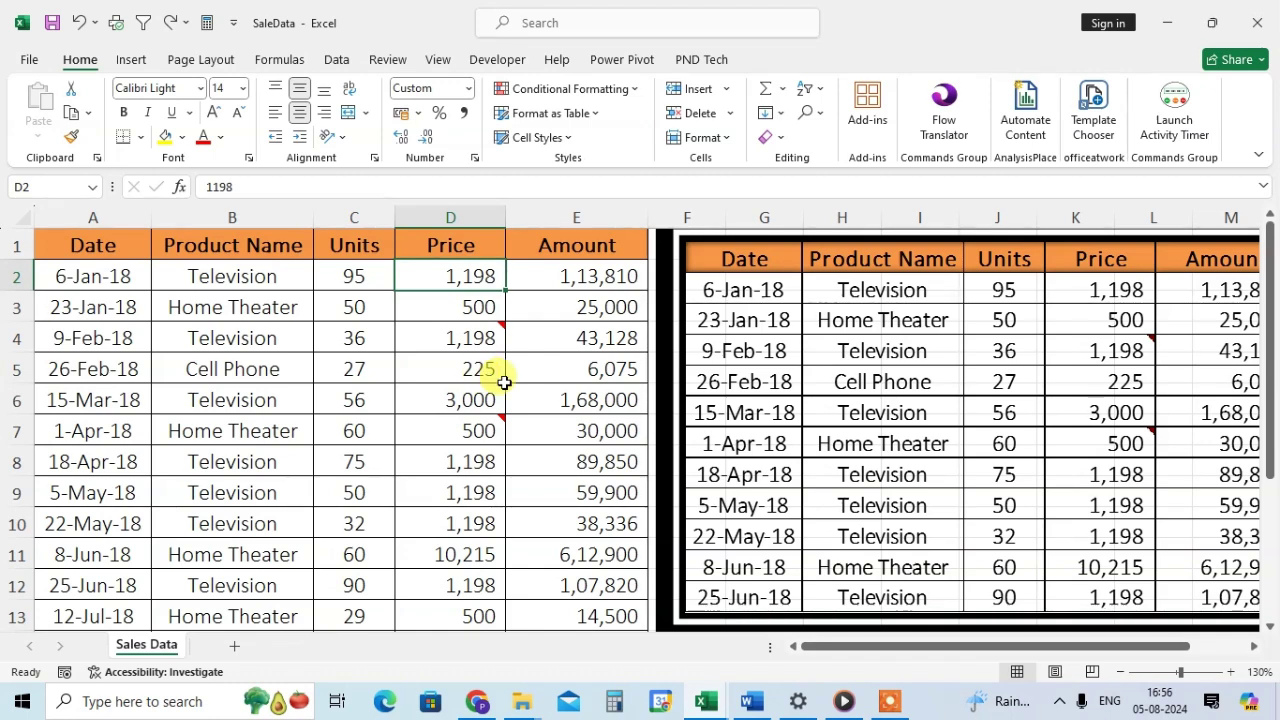
# Check the E2 Amount formula, then change the 6-Jan-18 Television price in D2 to 2,000.
pyautogui.click(227, 283)
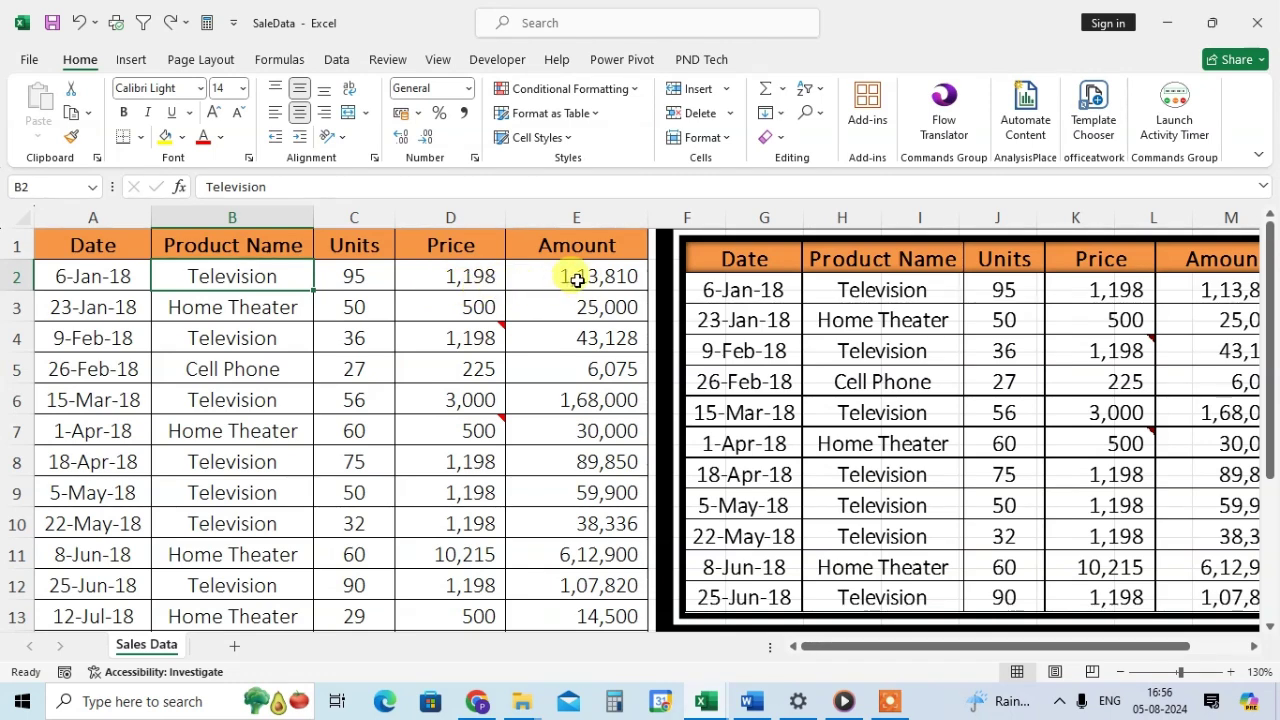
pyautogui.click(552, 279)
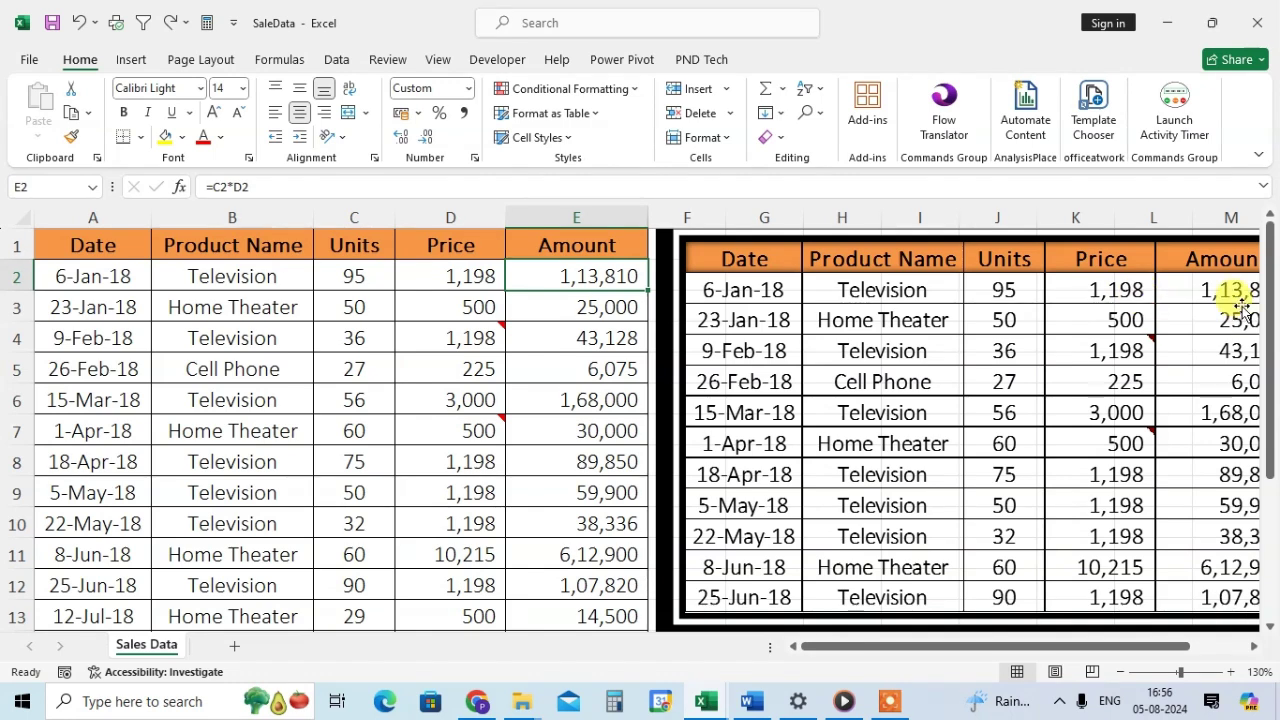
pyautogui.click(454, 277)
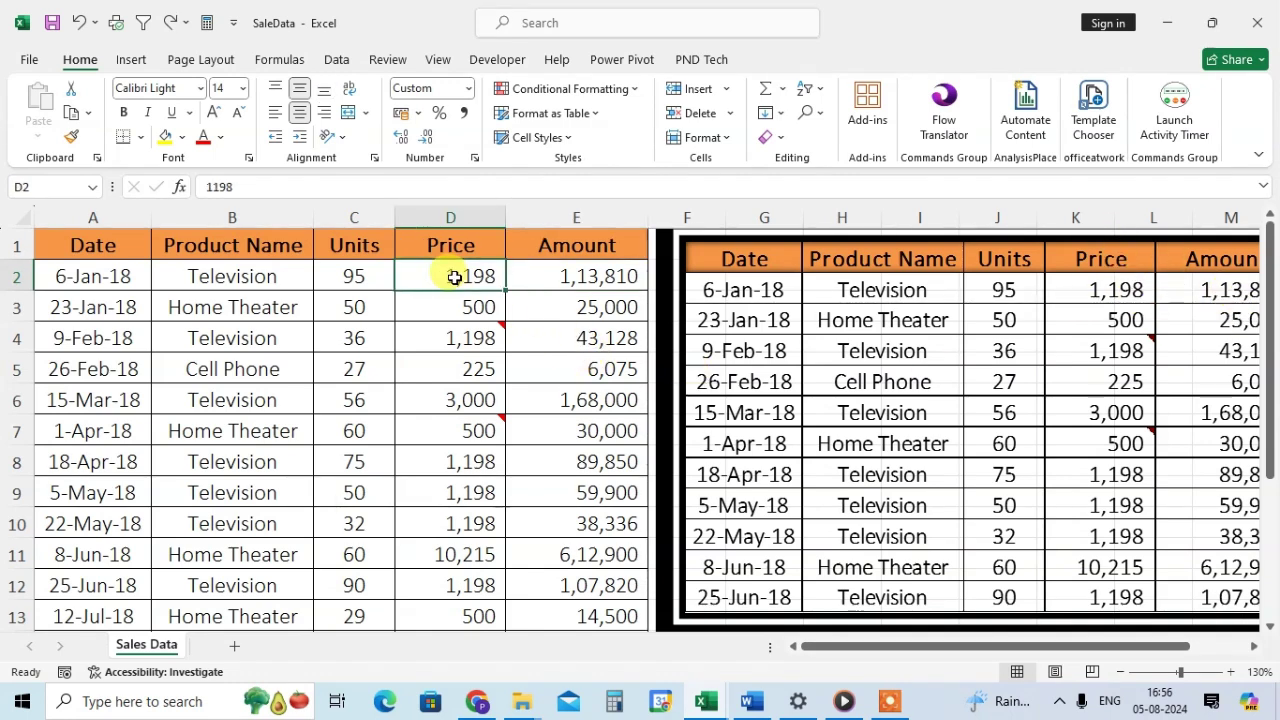
pyautogui.write('2000')
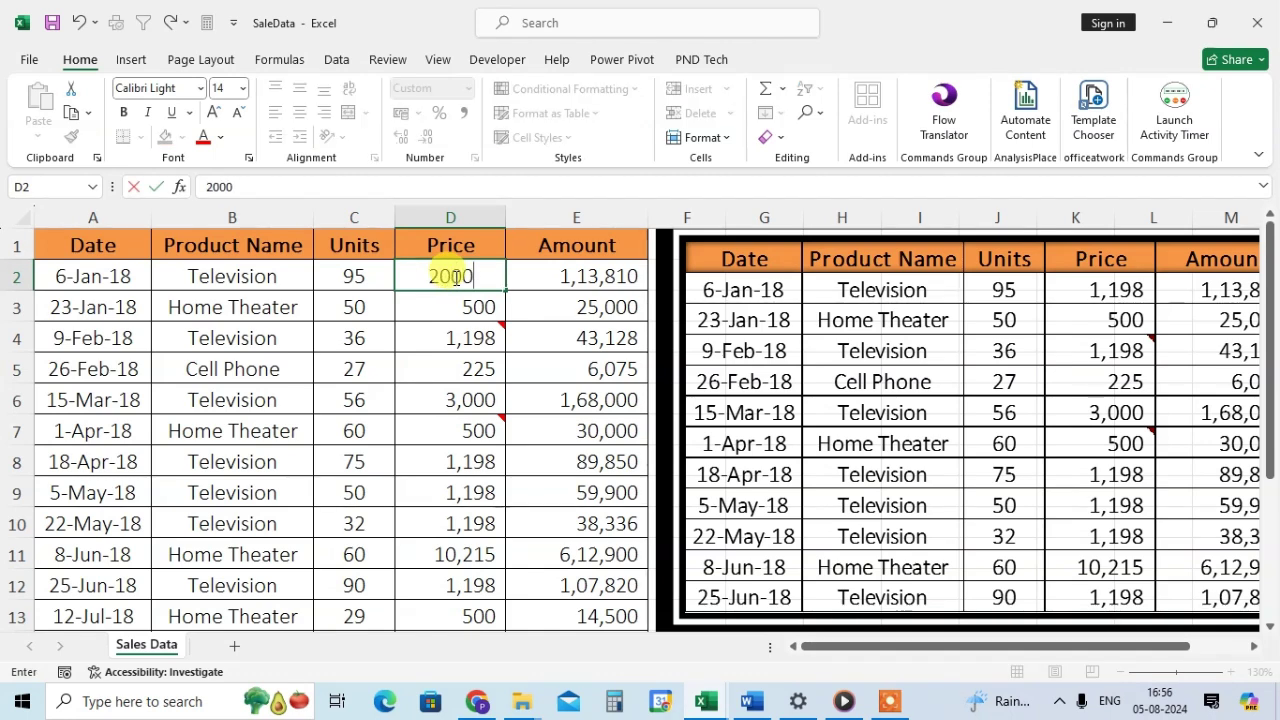
pyautogui.press('Return')
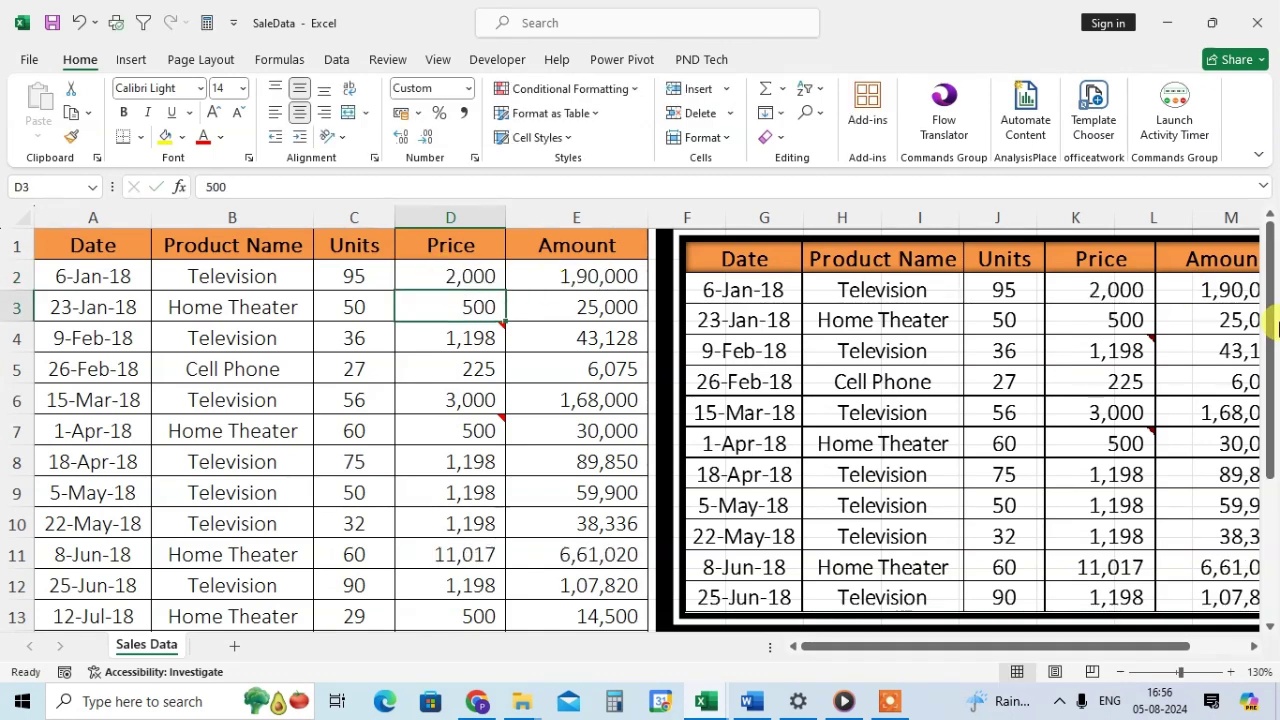